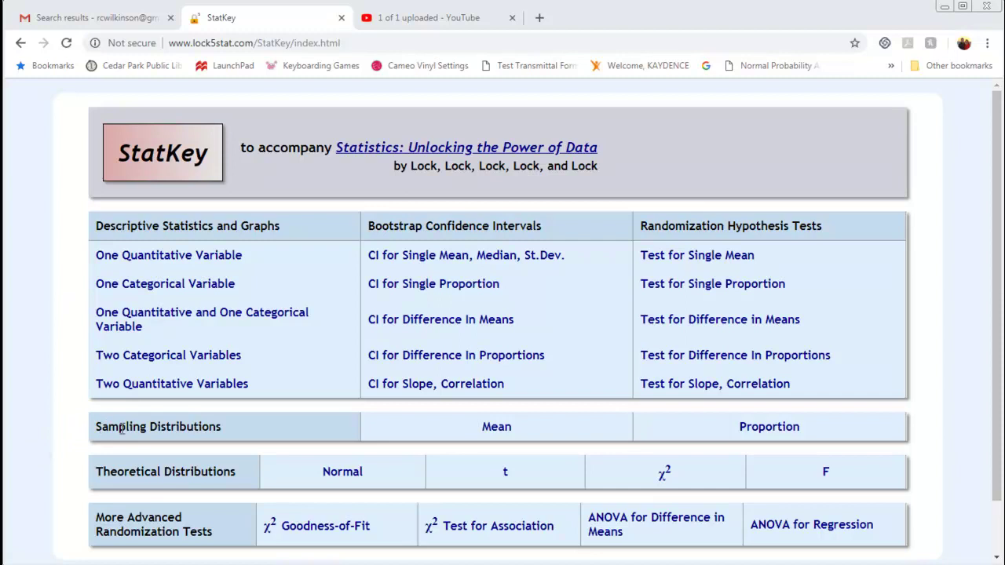
Step: Open StatKey's Sampling Distribution for a Mean tool from the home page
left_click(496, 428)
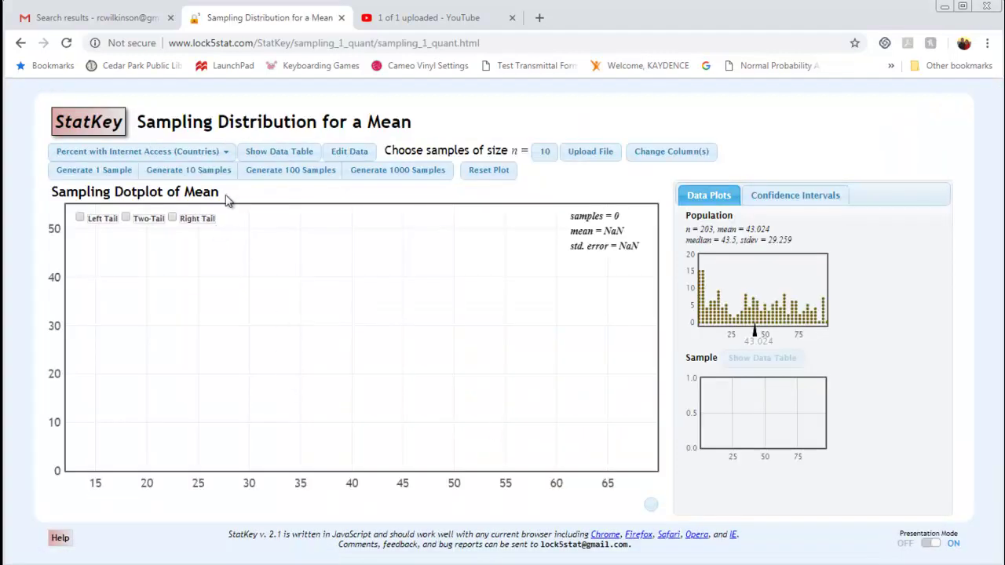
Step: Switch the population to Hollywood Movies-2e (Budget), n = 897, and edit the sample size
left_click(226, 153)
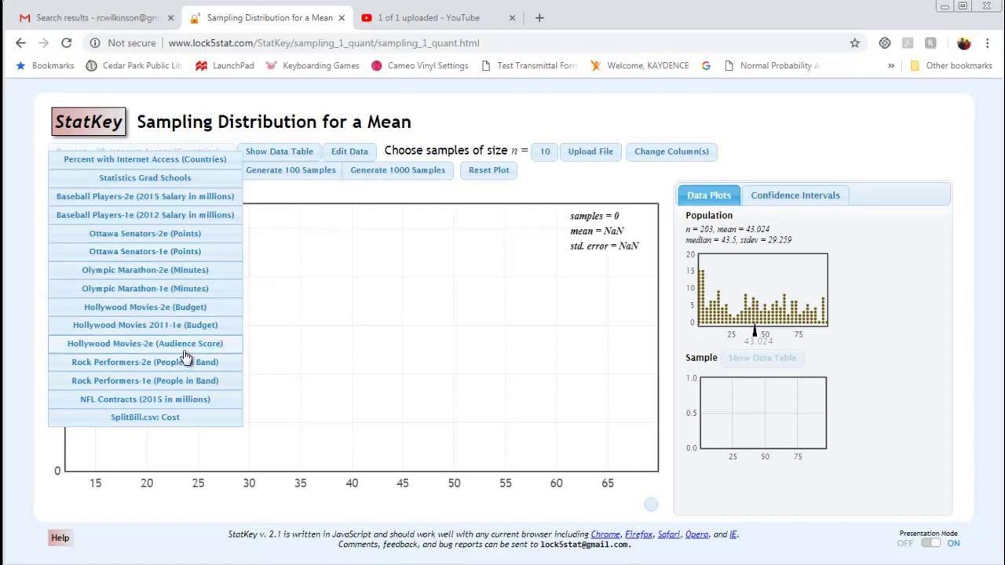
left_click(143, 308)
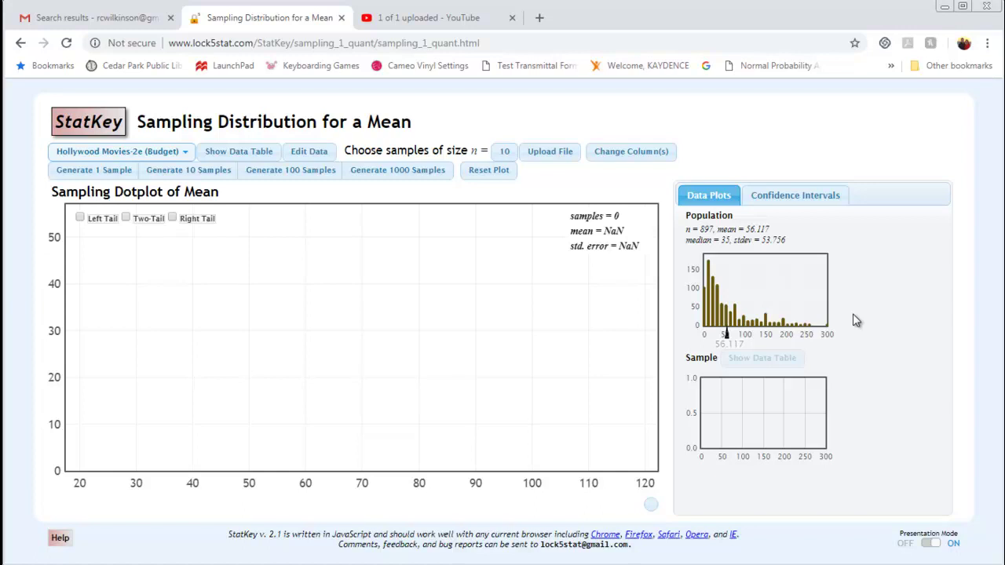
left_click(505, 154)
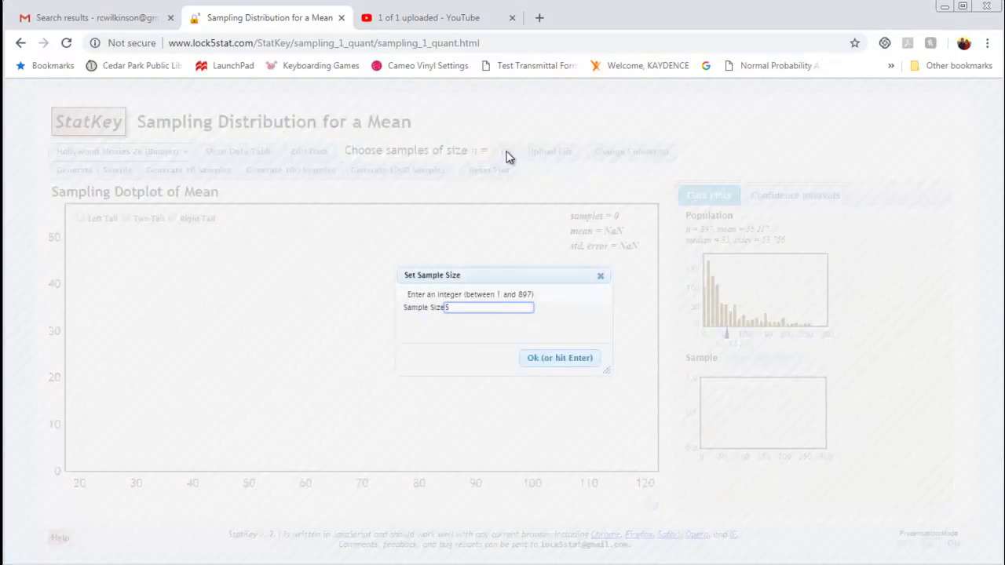
Step: Set the sample size to 5 and draw one sample, mean 60.3
key("Return")
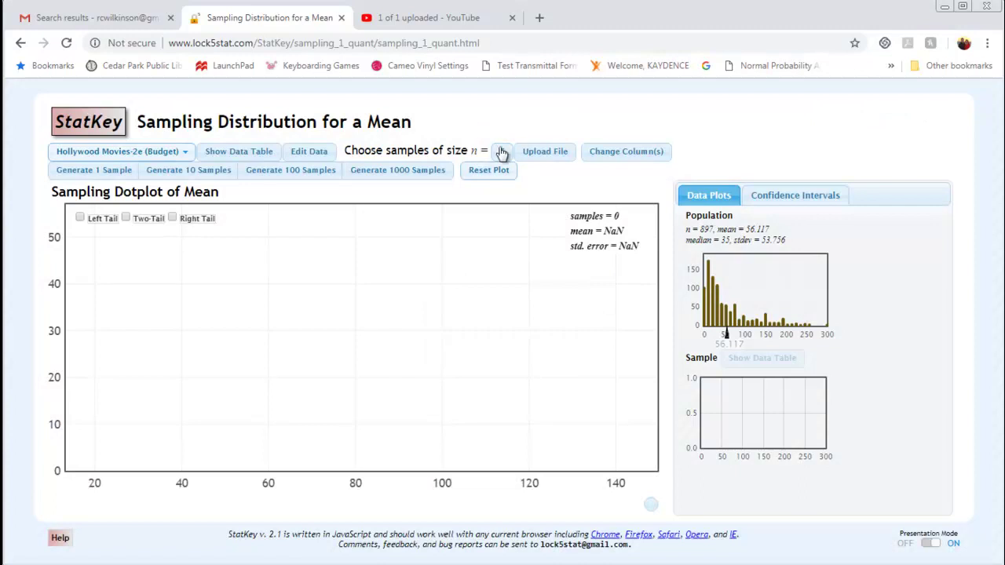
left_click(92, 175)
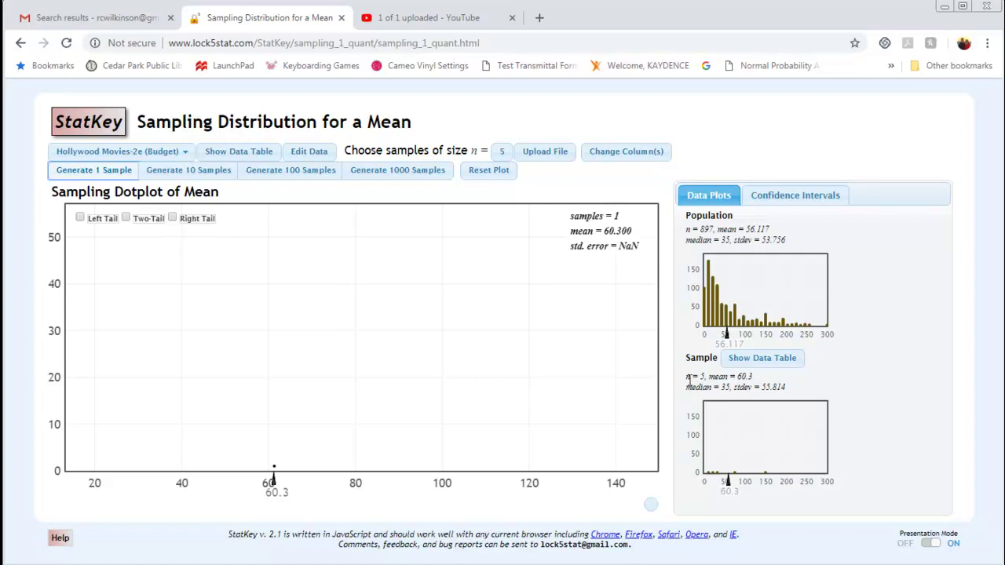
Step: Inspect the movies in the sample data tables while drawing another size-5 sample
left_click(767, 363)
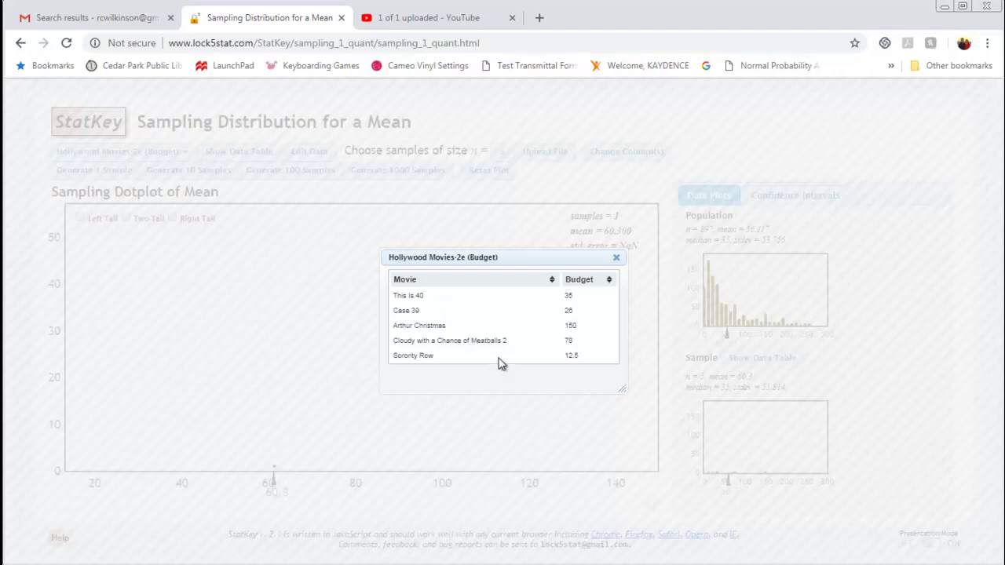
left_click(616, 261)
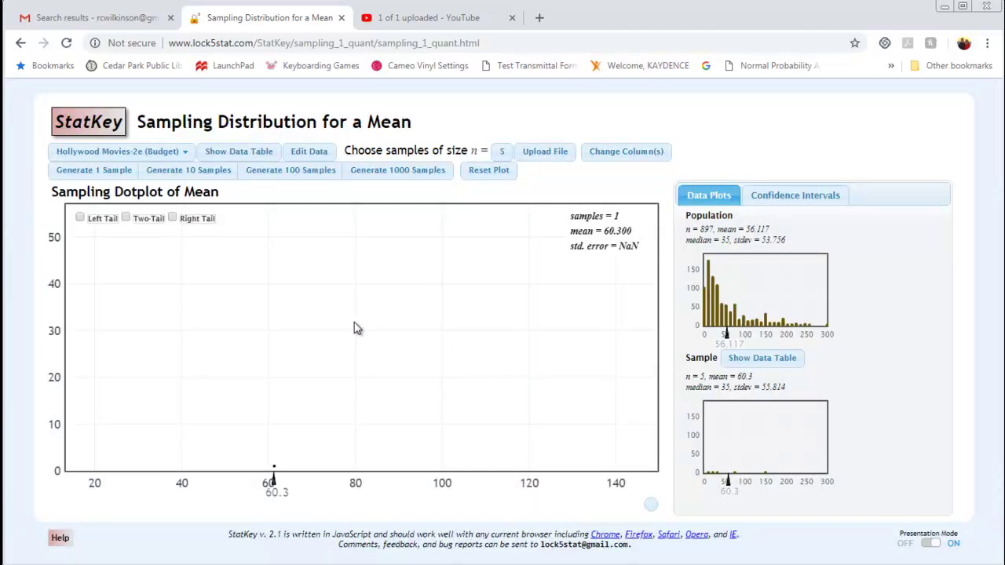
left_click(100, 174)
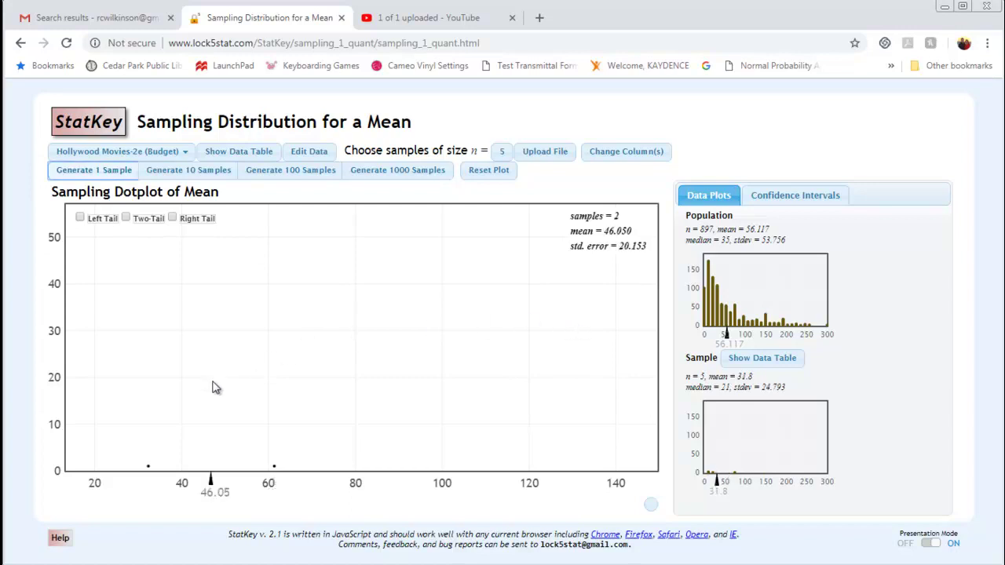
left_click(148, 468)
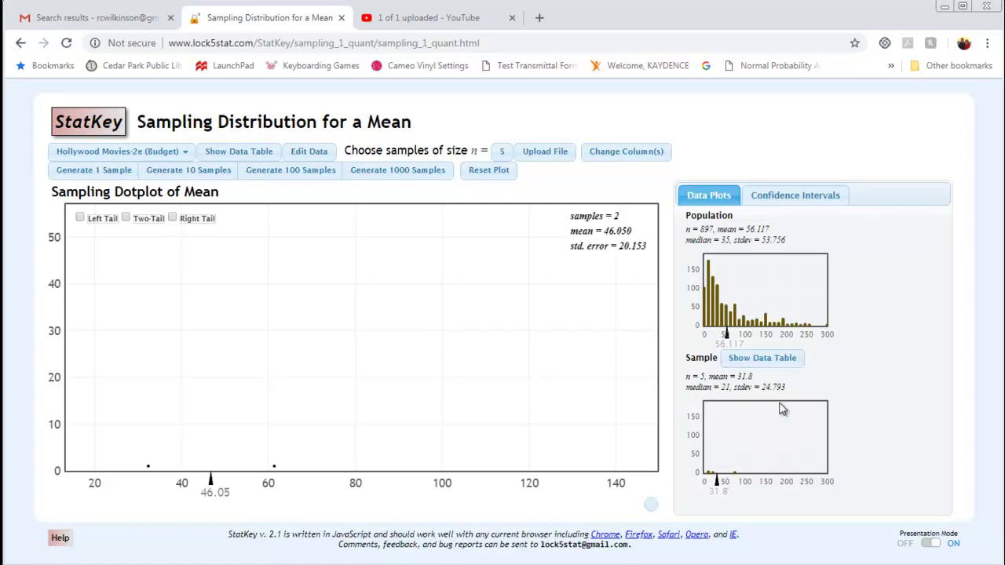
left_click(772, 362)
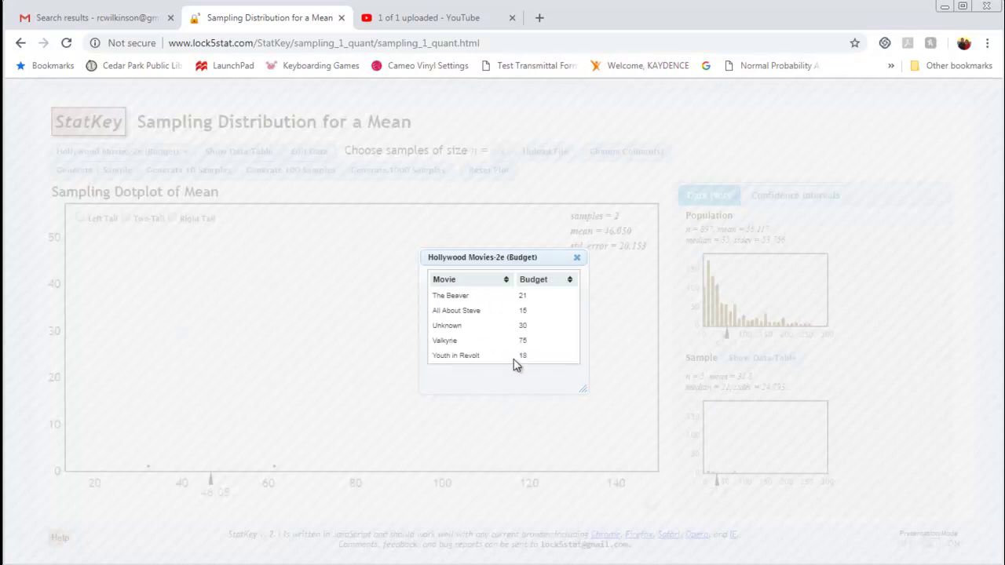
left_click(577, 259)
Step: Draw five more single size-5 samples of movie budgets
left_click(84, 174)
left_click(84, 174)
left_click(84, 174)
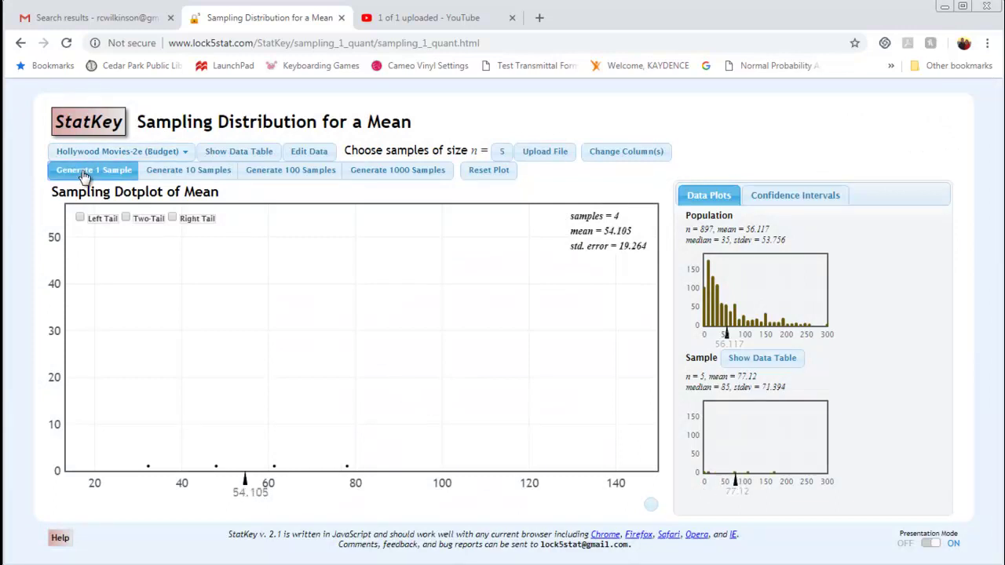
left_click(84, 174)
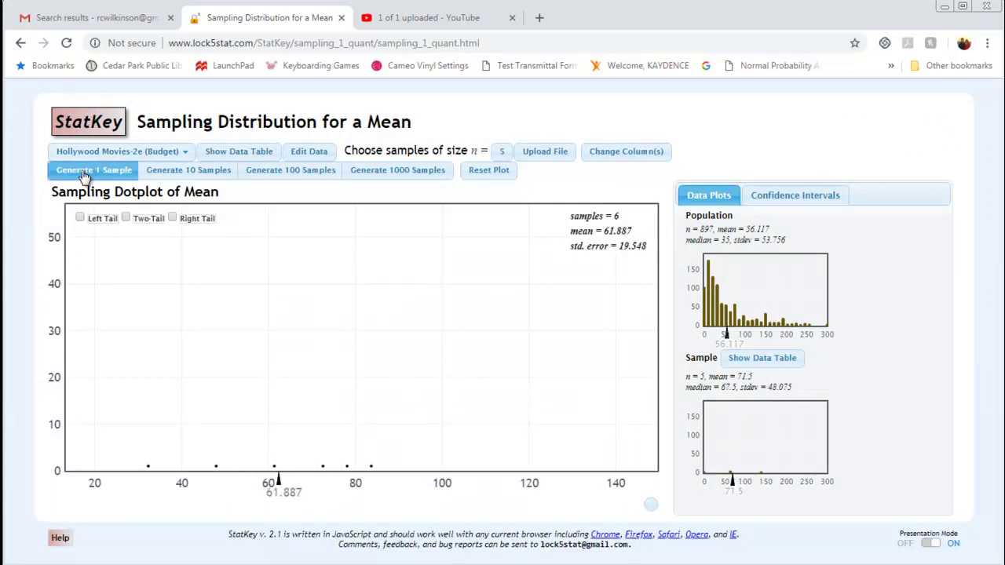
left_click(84, 174)
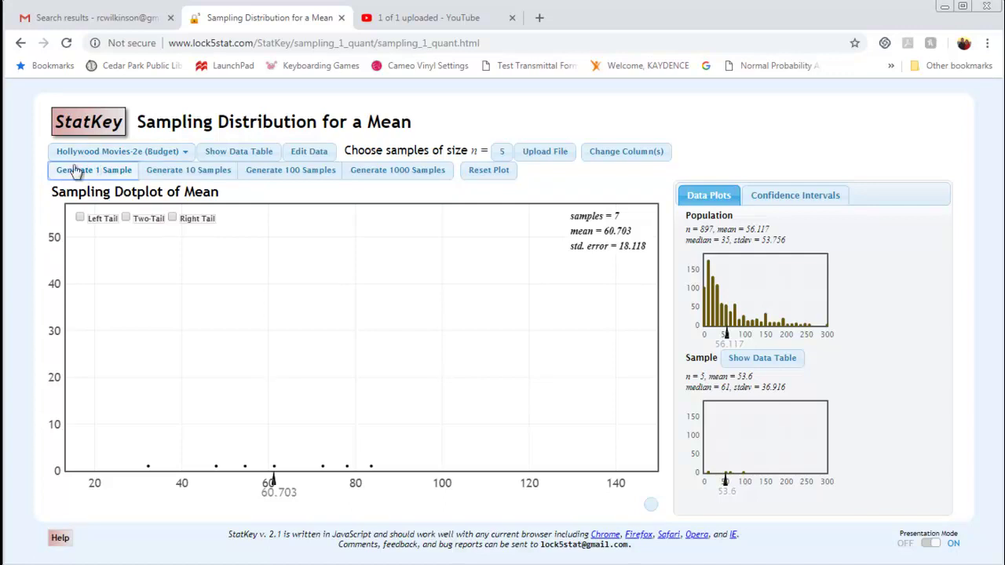
Step: Add 3000 samples for 3007 size-5 sample means, centred at 56.183
left_click(407, 177)
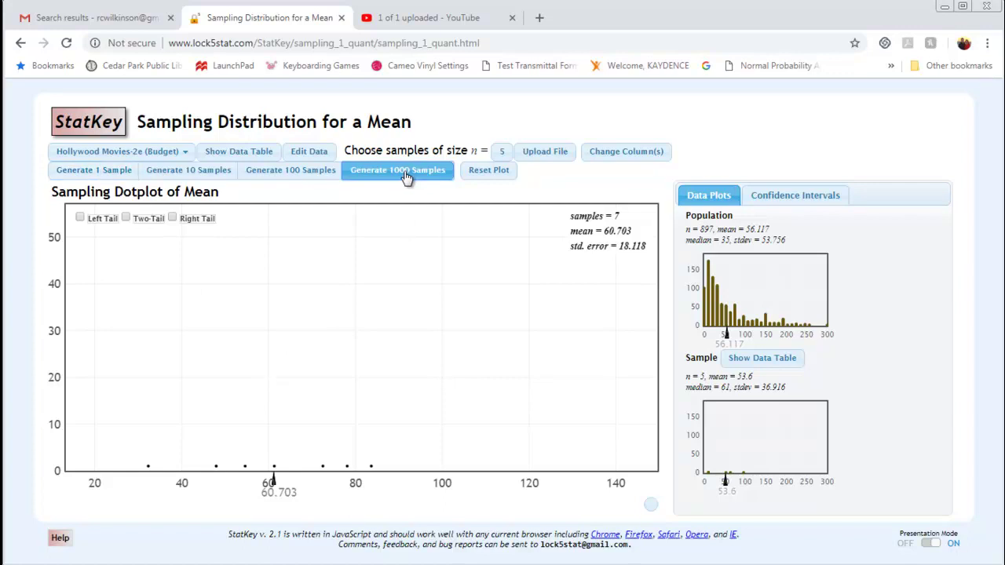
left_click(407, 177)
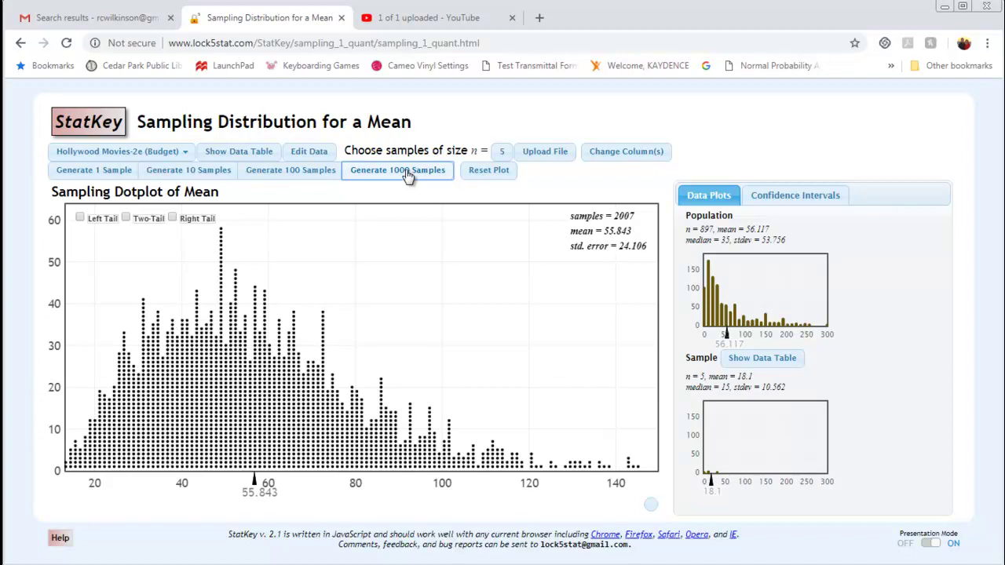
left_click(406, 177)
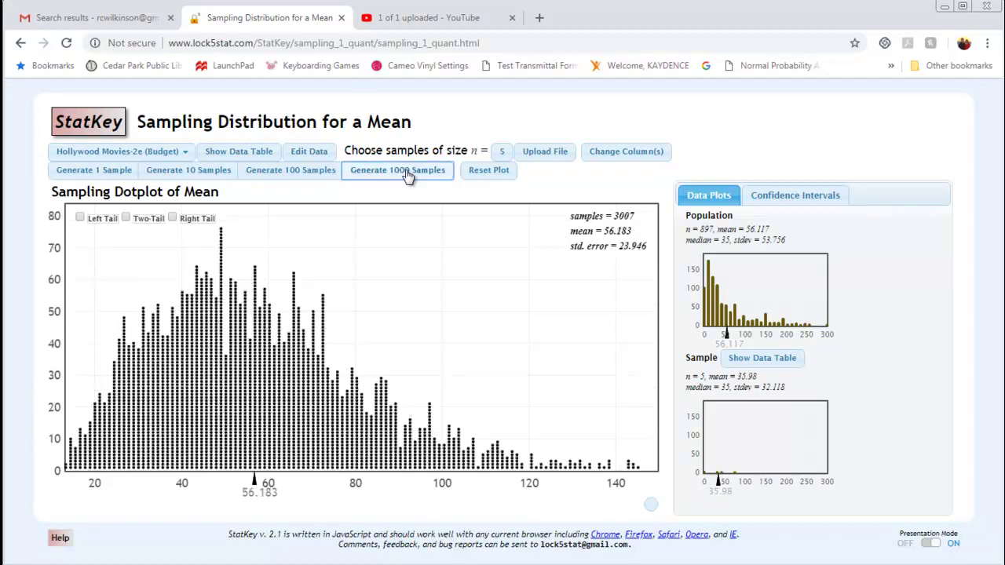
Step: Inspect individual samples behind dots near 56, 24, 96.8 and others
left_click(258, 407)
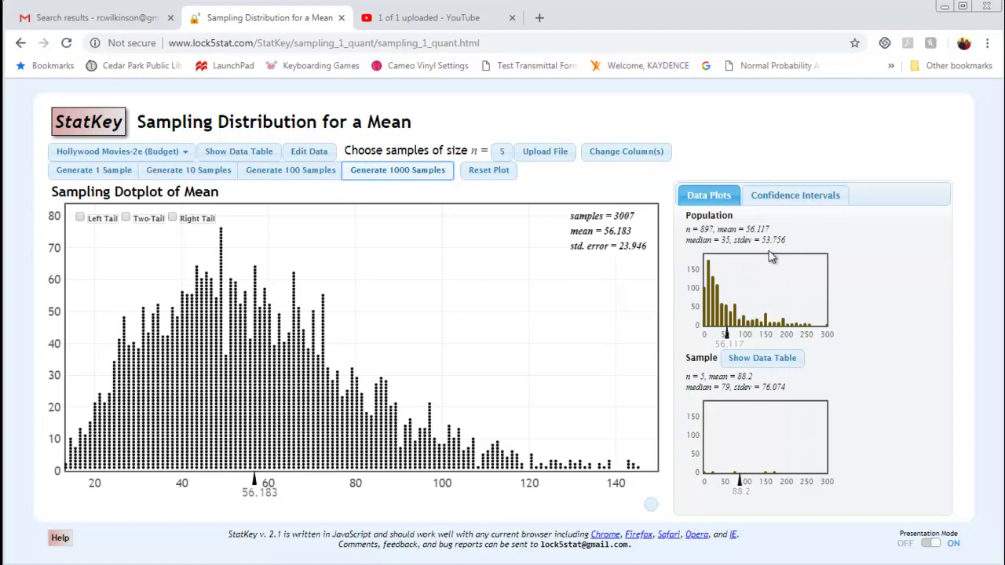
left_click(113, 440)
left_click(429, 412)
left_click(537, 442)
left_click(216, 276)
left_click(143, 314)
left_click(220, 281)
left_click(413, 391)
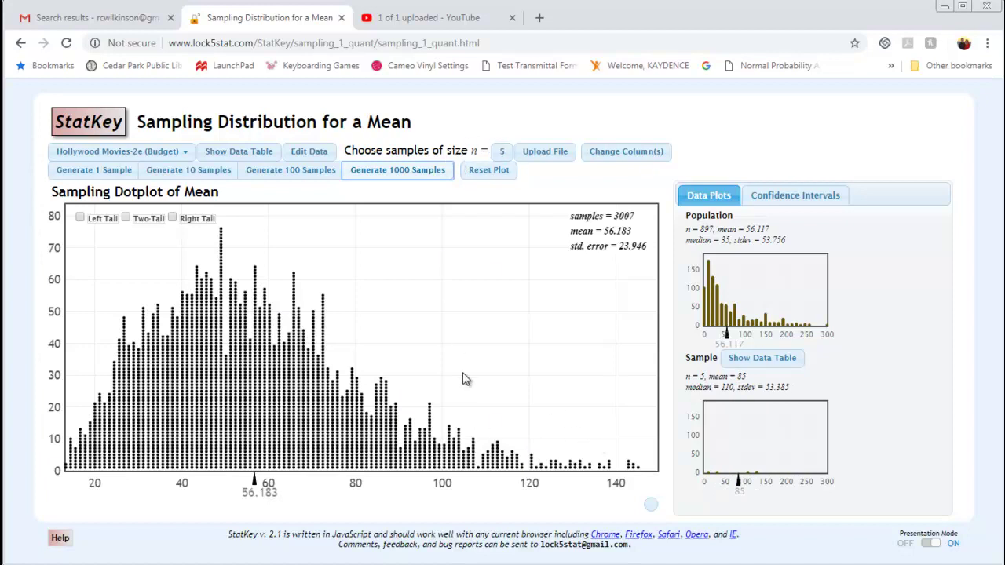
Step: Set the sample size to 50 and draw one sample, mean 50.984
left_click(501, 151)
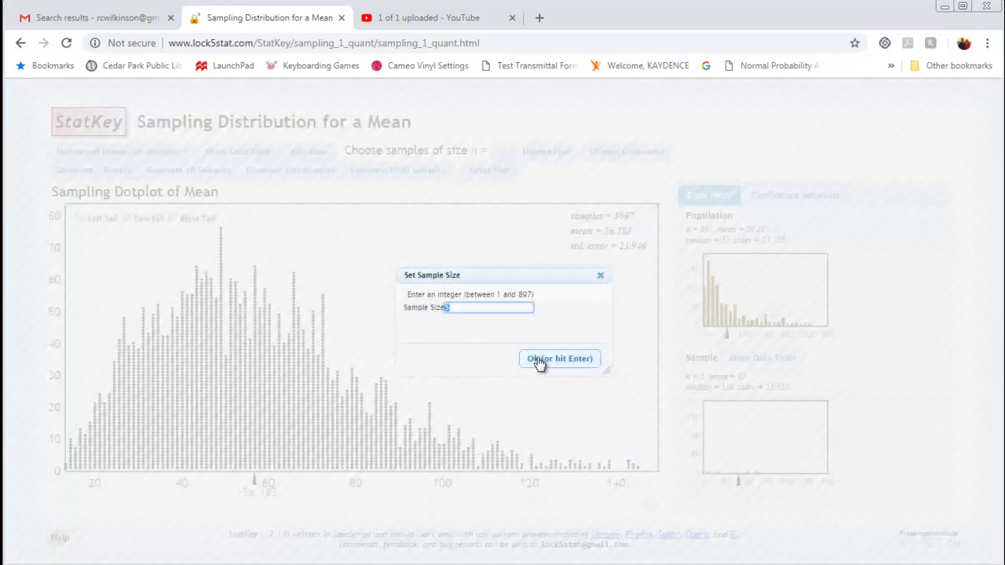
type("50")
left_click(559, 361)
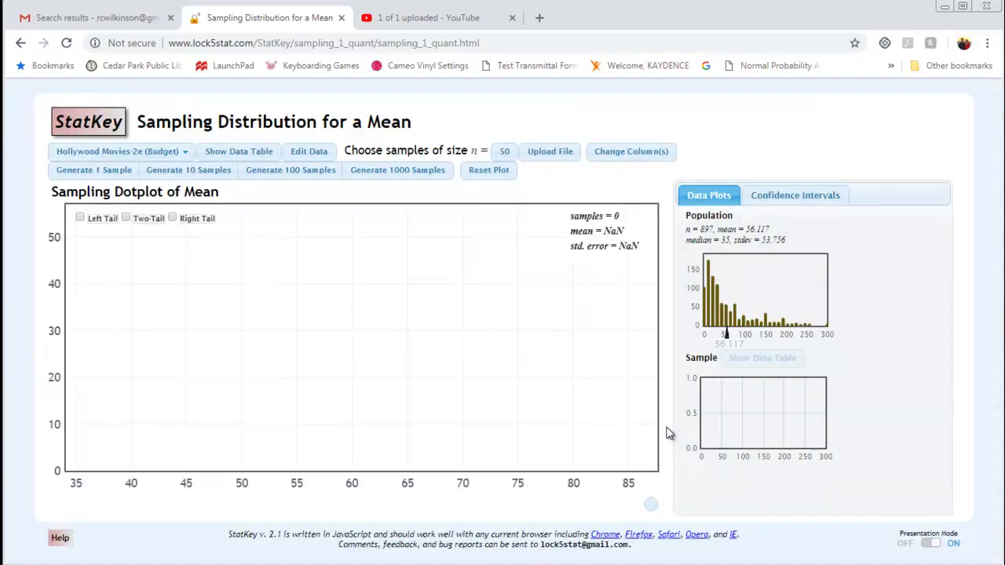
left_click(112, 176)
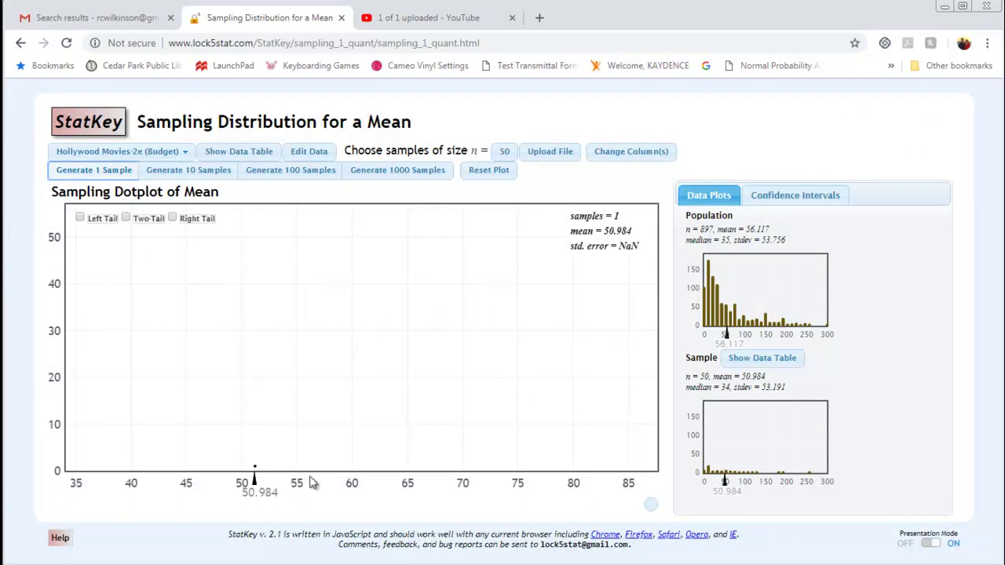
Step: Review the size-50 sample's movie budget data table, then close it
left_click(763, 358)
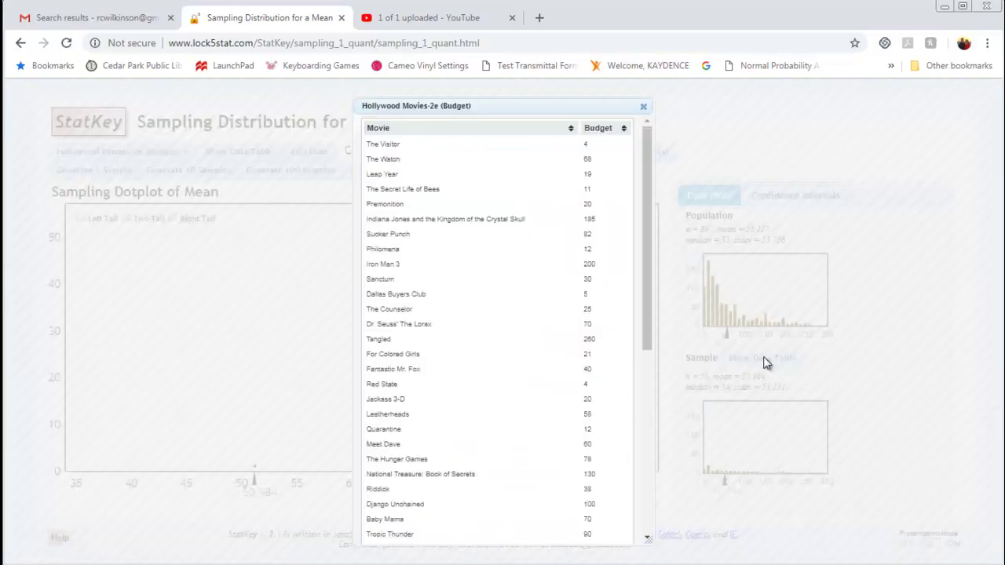
left_click_drag(645, 148, 662, 388)
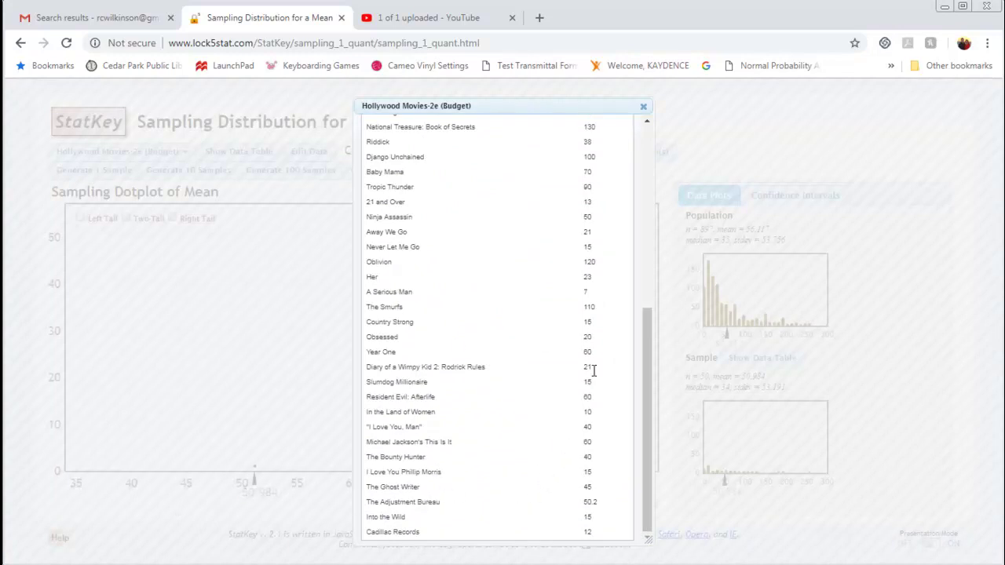
left_click(643, 107)
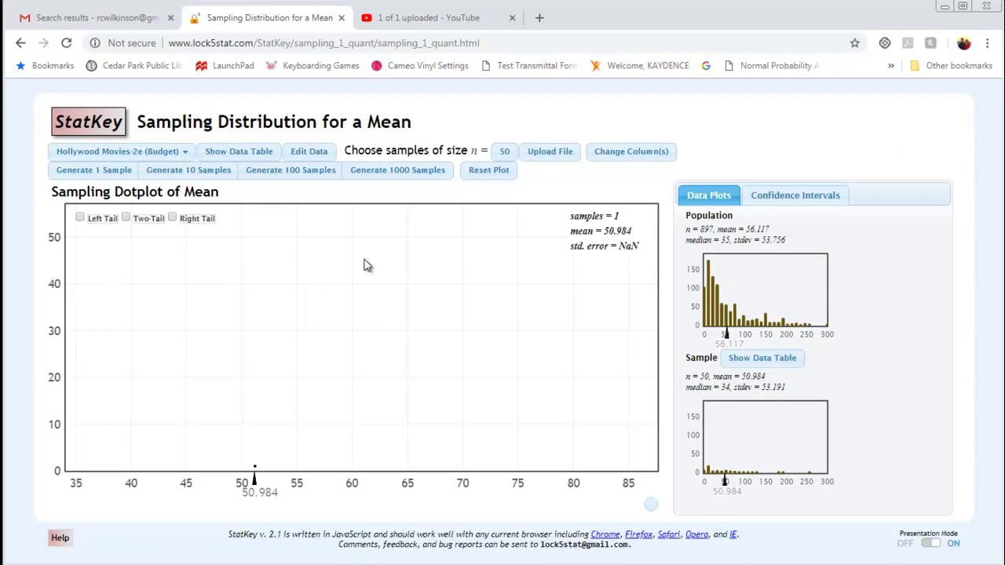
Step: Grow the n = 50 distribution to 4001 means (SE 7.343) and inspect a sample near 80
left_click(388, 174)
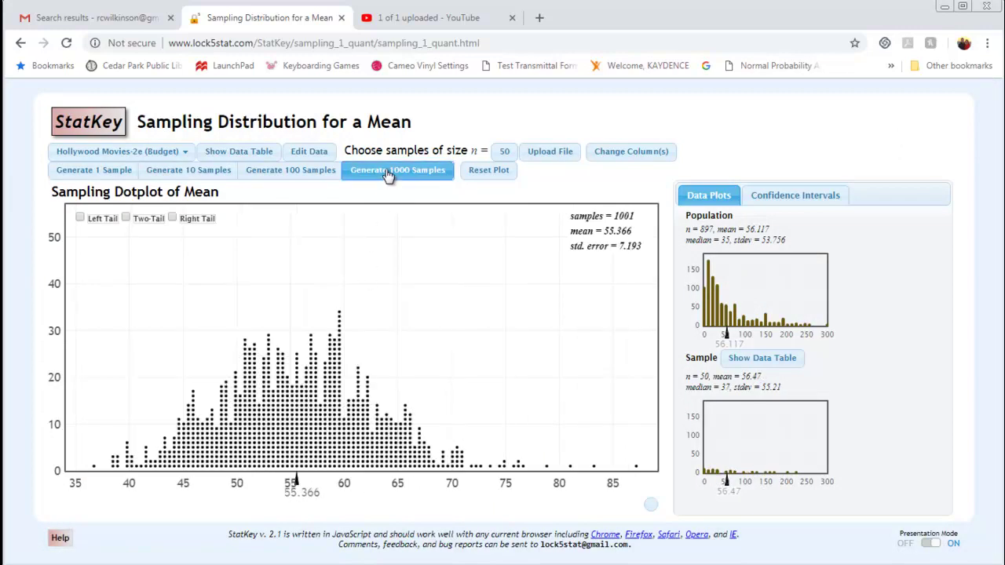
left_click(387, 174)
left_click(387, 175)
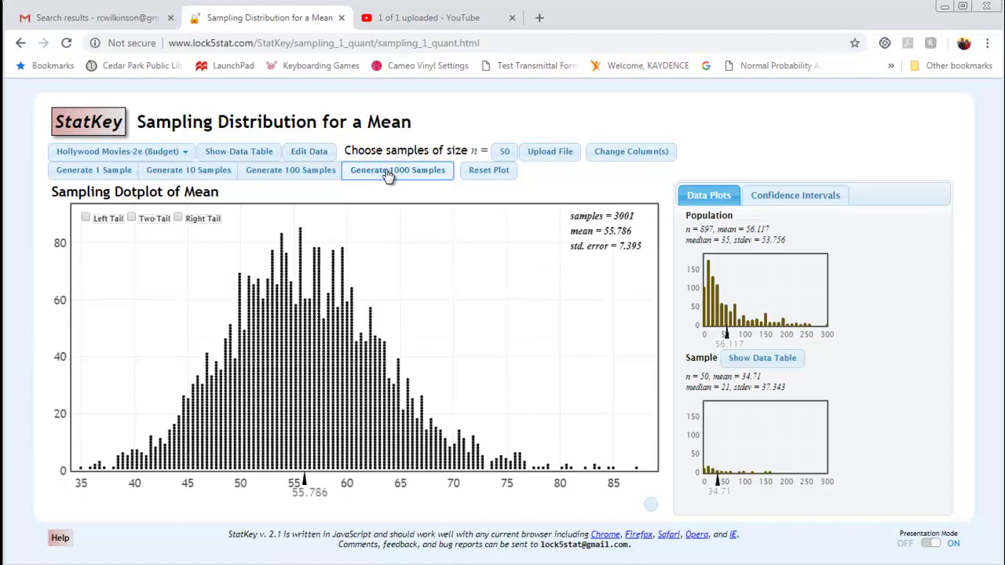
left_click(387, 174)
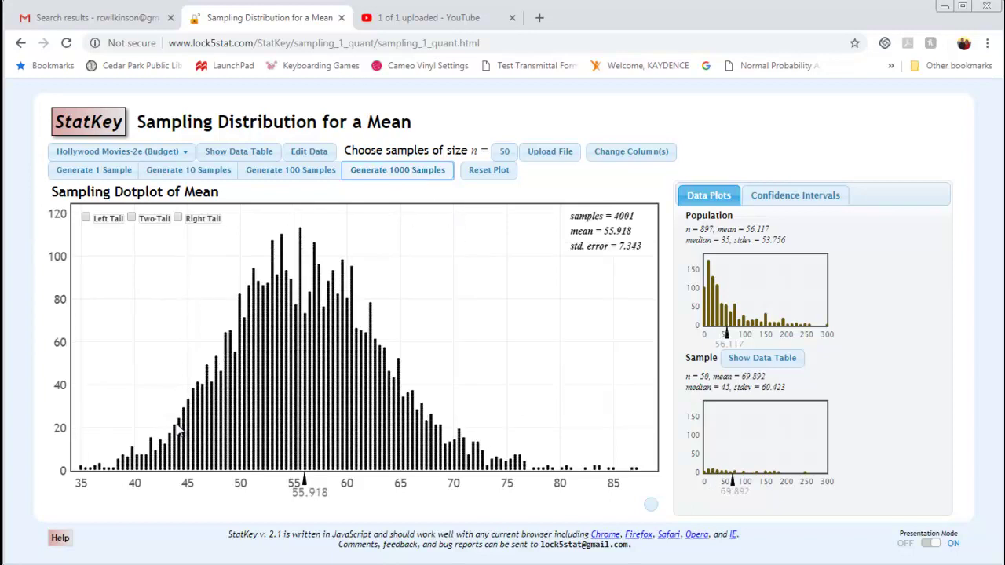
left_click(560, 469)
Step: Return to the StatKey home page and open the Sampling Distribution for a Proportion tool
left_click(85, 124)
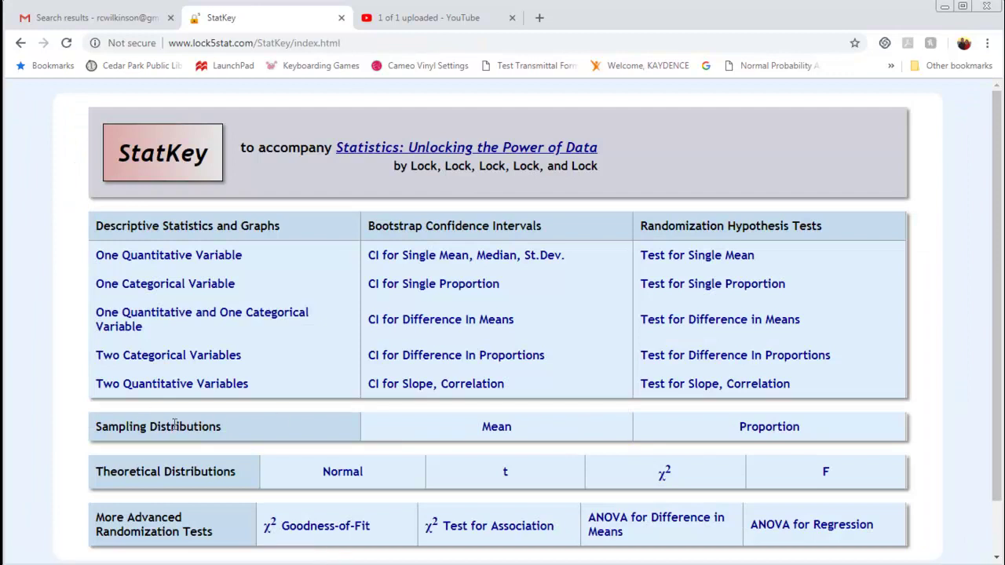
left_click(772, 431)
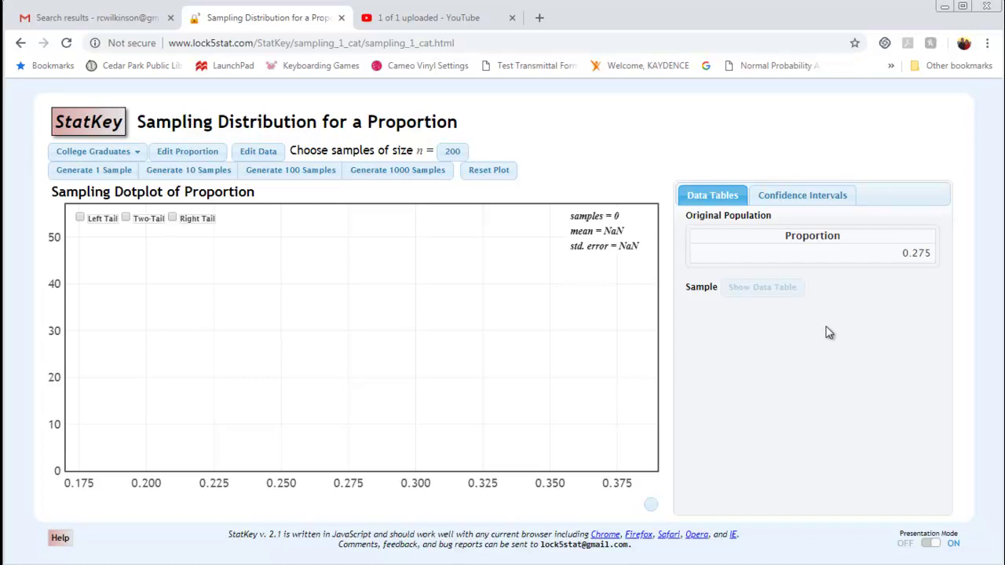
Step: Keep College Graduates and set the population proportion to 0.5
left_click(134, 153)
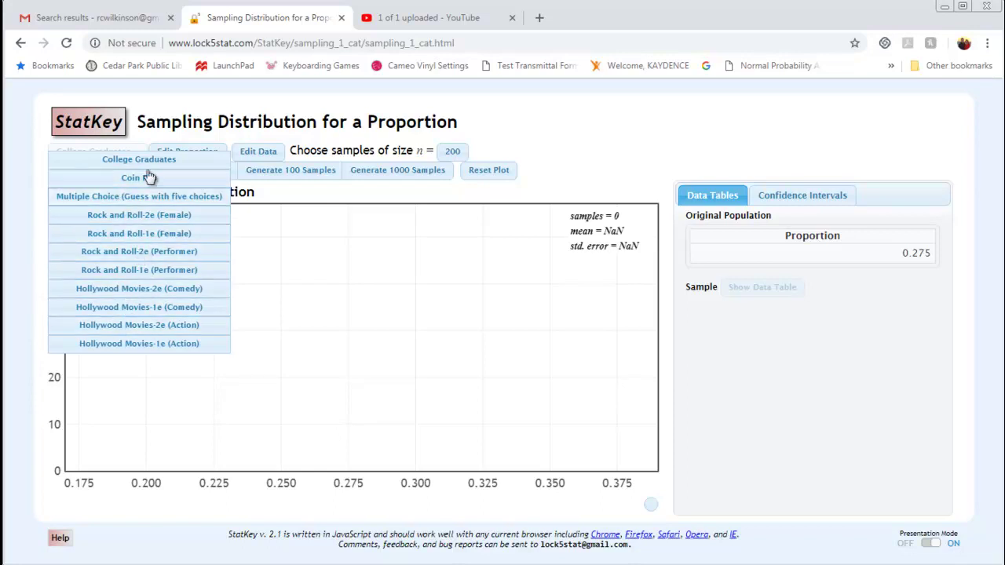
left_click(232, 131)
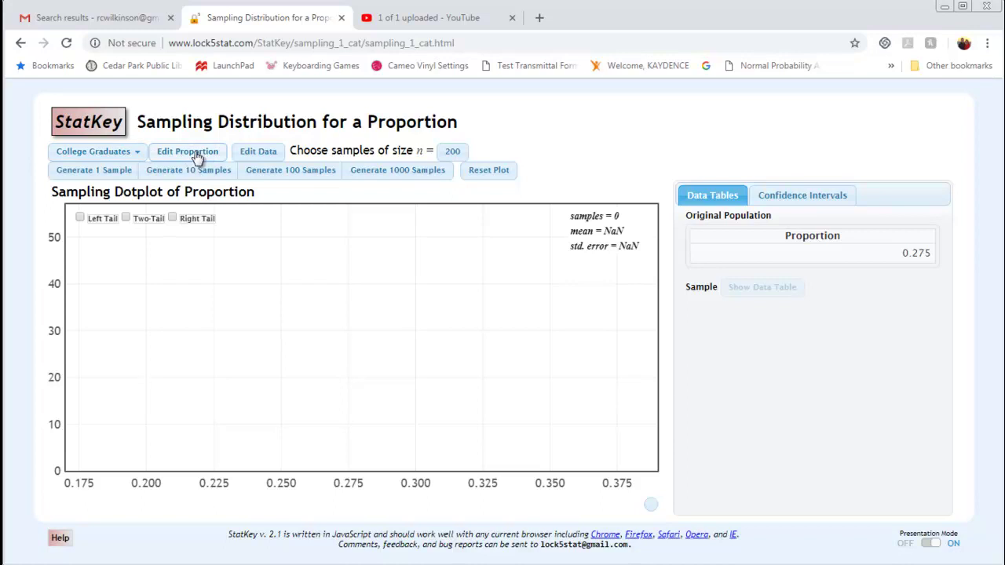
left_click(197, 157)
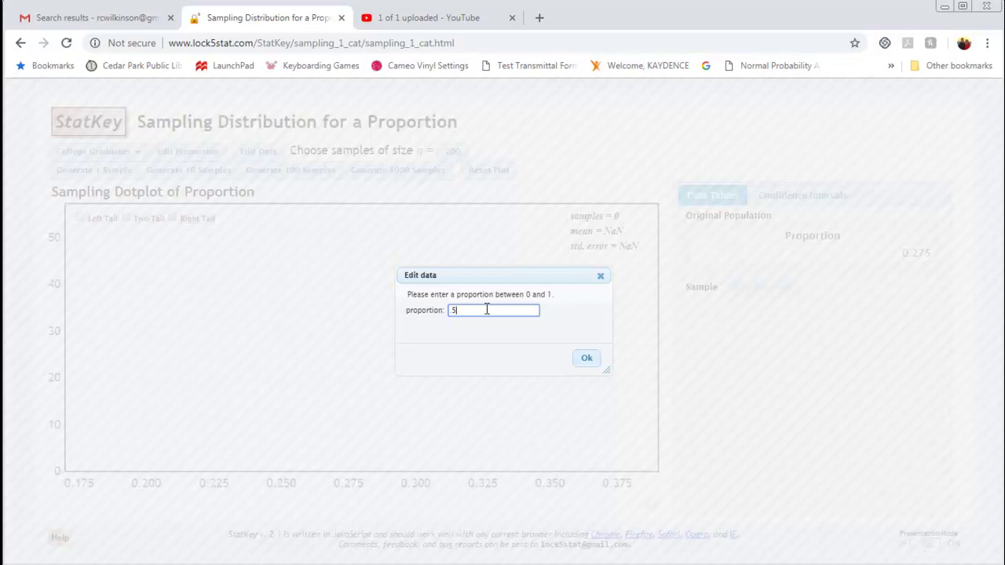
left_click(587, 360)
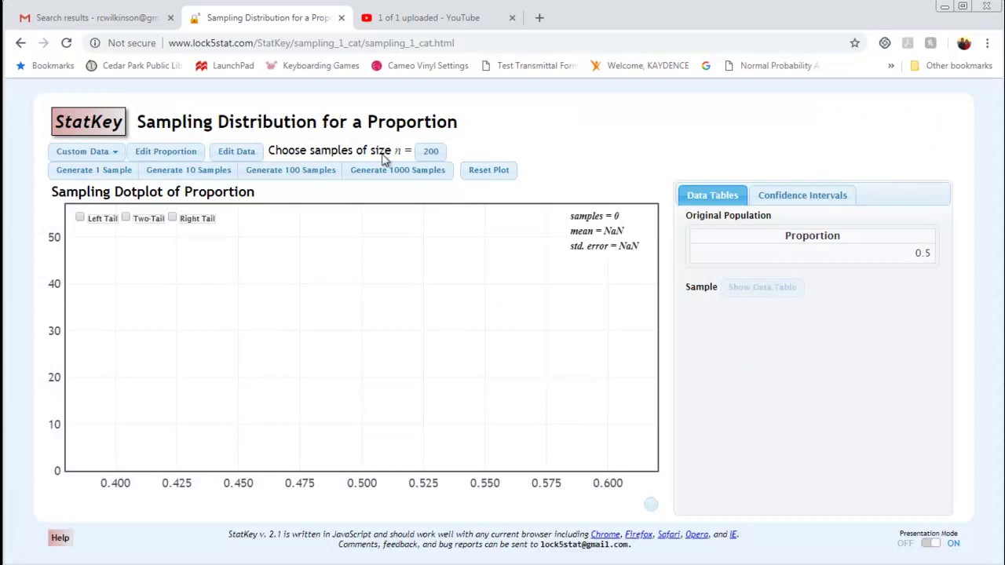
Step: Set the sample size to 25
left_click(430, 151)
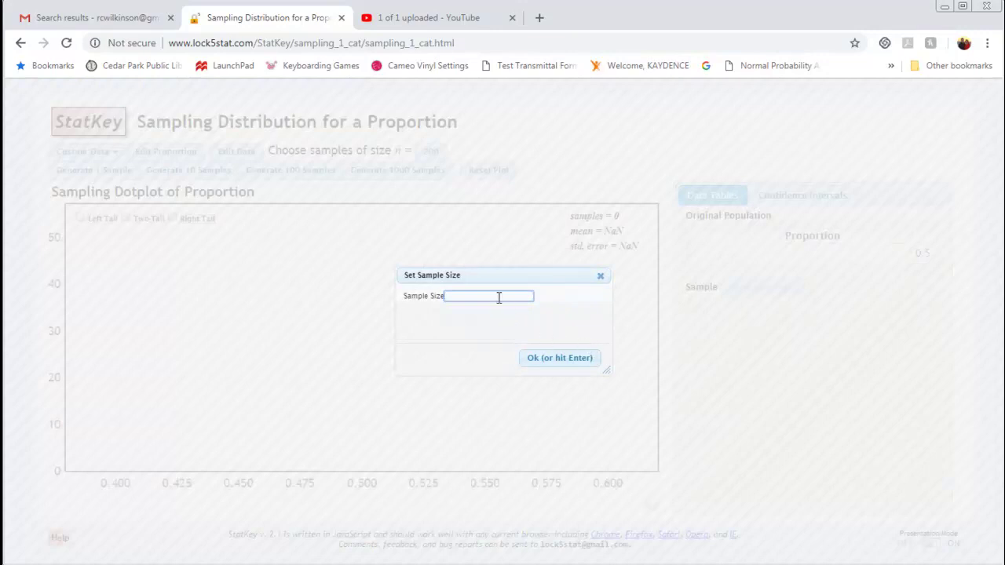
type("25")
key("Return")
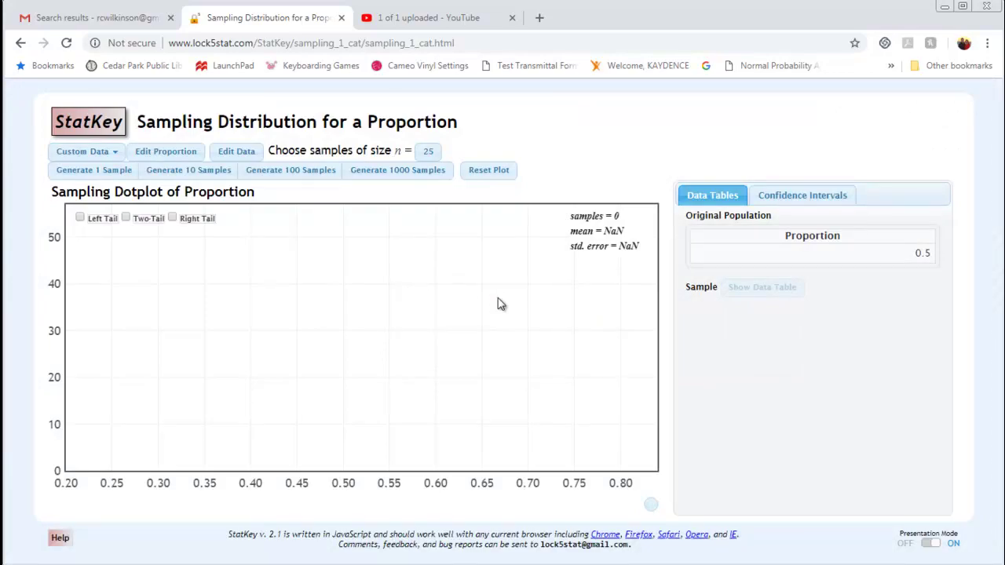
Step: Draw six single samples of size 25, one at a time
left_click(103, 177)
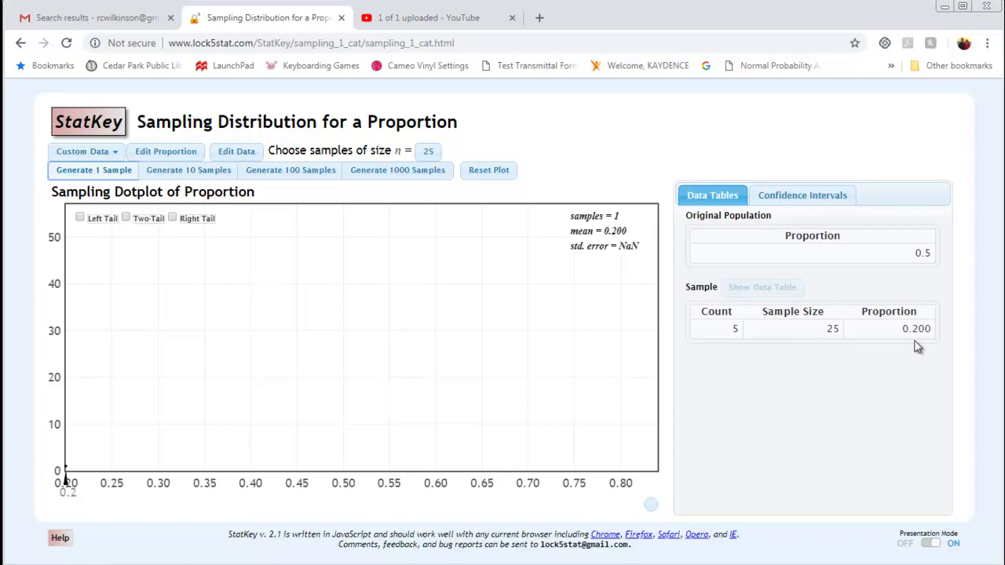
left_click(112, 172)
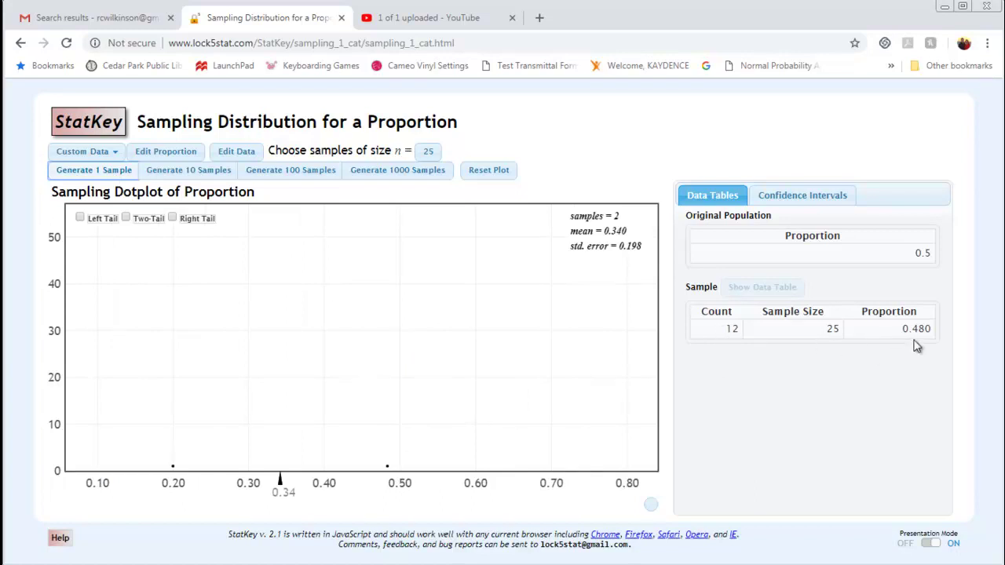
left_click(95, 174)
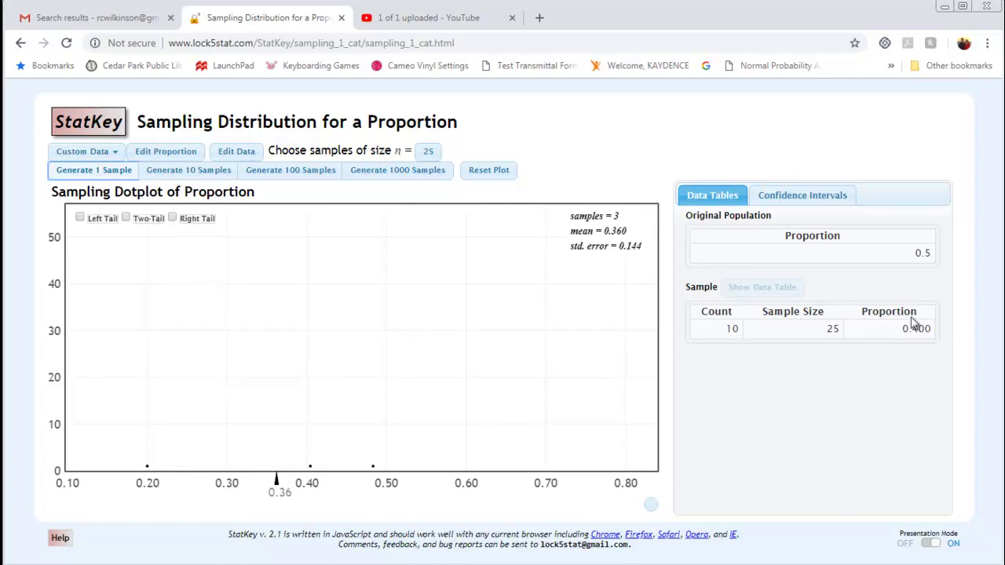
left_click(113, 174)
left_click(115, 173)
left_click(115, 172)
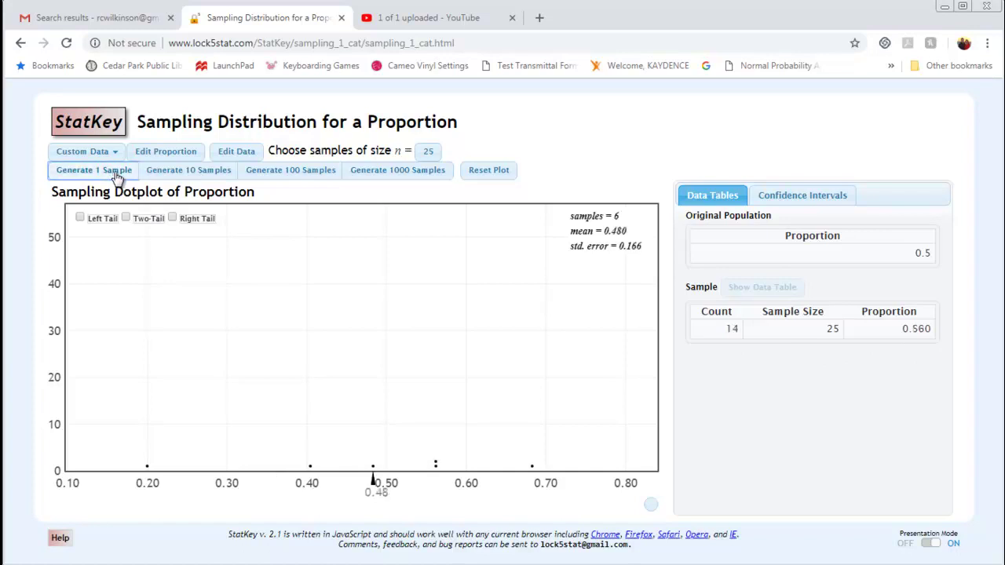
Step: Draw three more single samples, then add 1000 for 1009 proportions centred at 0.500
left_click(115, 172)
left_click(114, 173)
left_click(115, 173)
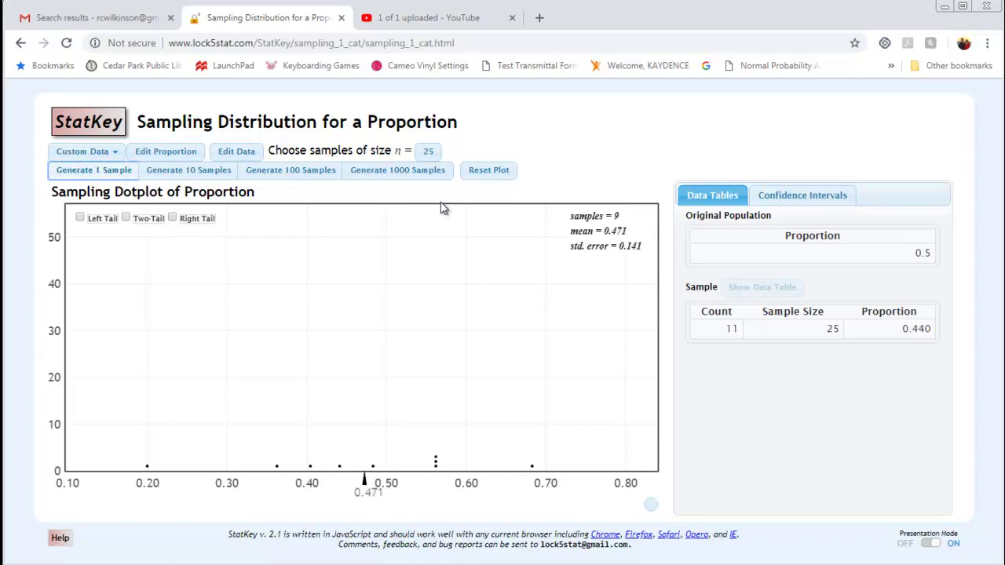
left_click(382, 176)
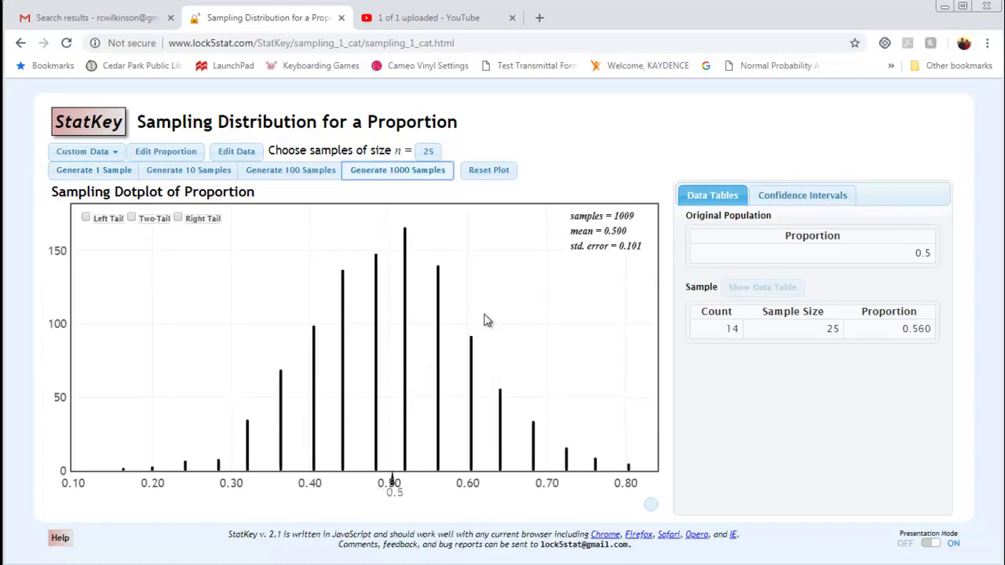
Step: Generate 4000 more samples of size 25, reaching 5009 proportions with mean 0.499 and SE 0.100
left_click(385, 178)
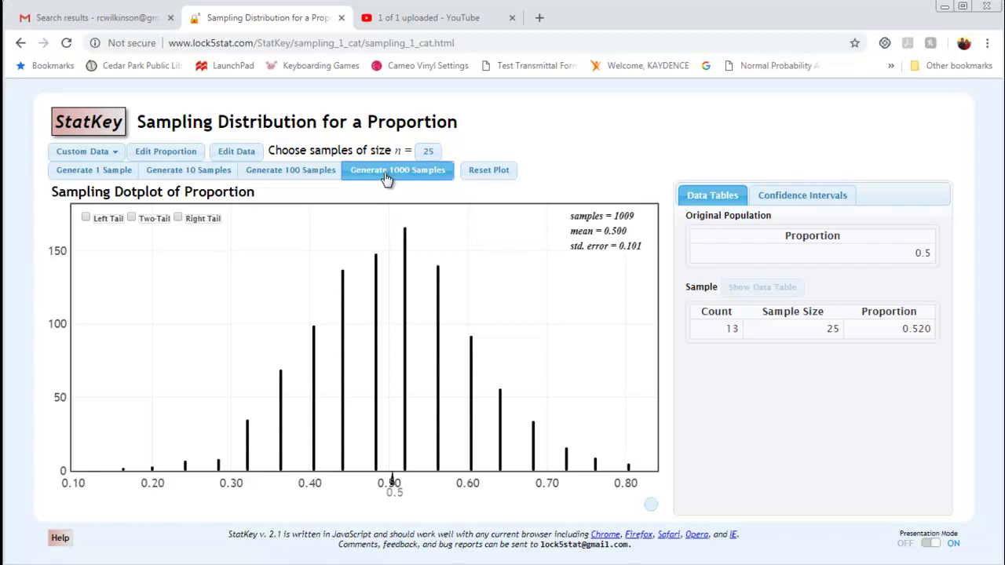
left_click(390, 175)
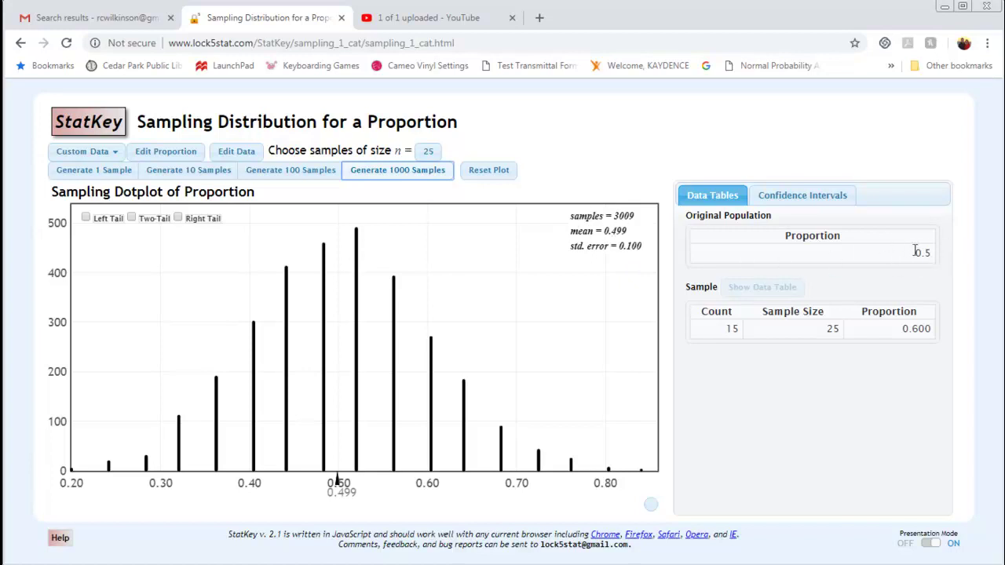
left_click(402, 177)
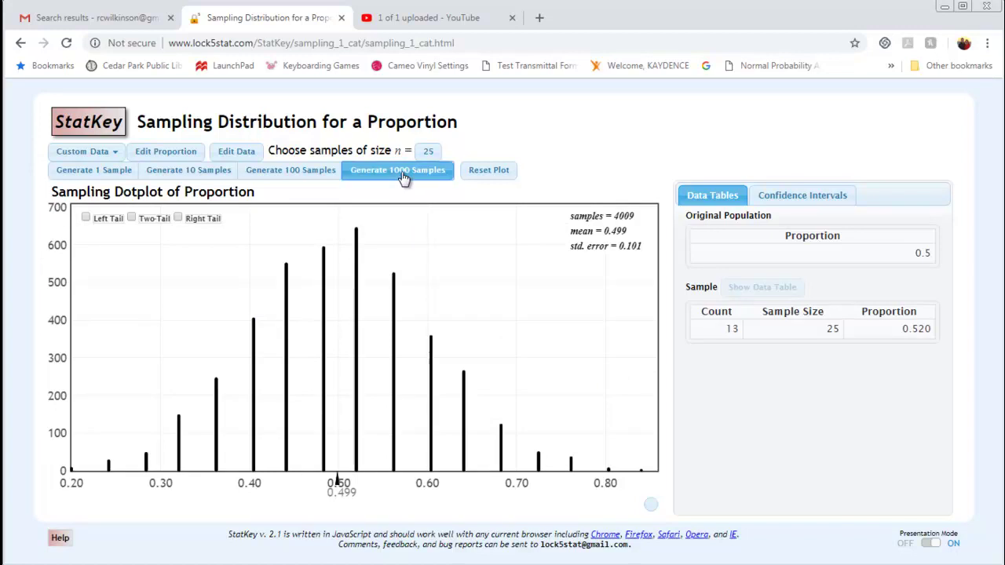
left_click(402, 177)
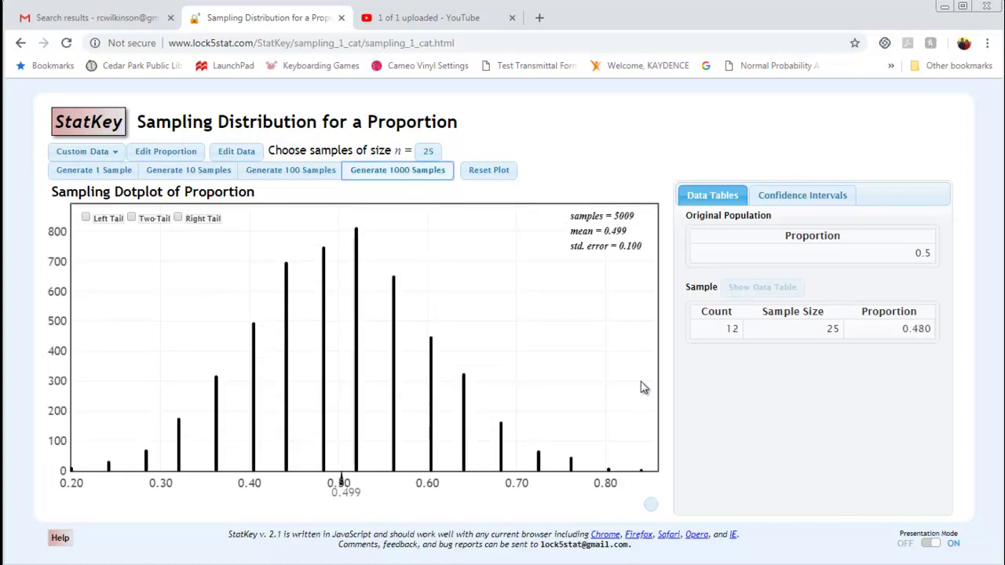